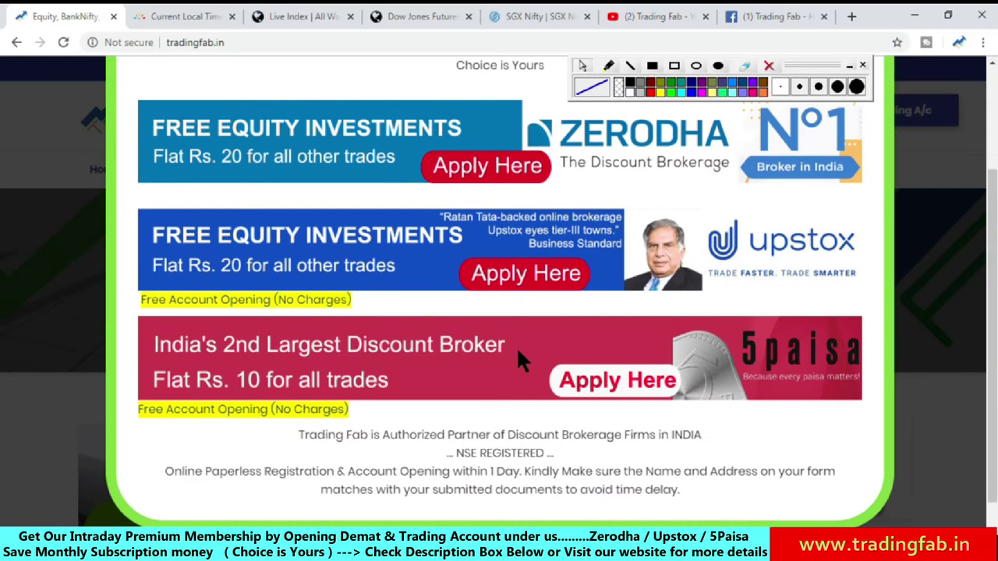
# Show the timeanddate.com Mumbai local time page in Chrome, reading 08:05 IST, 5 December 2019
pyautogui.scroll(2, 514, 335)
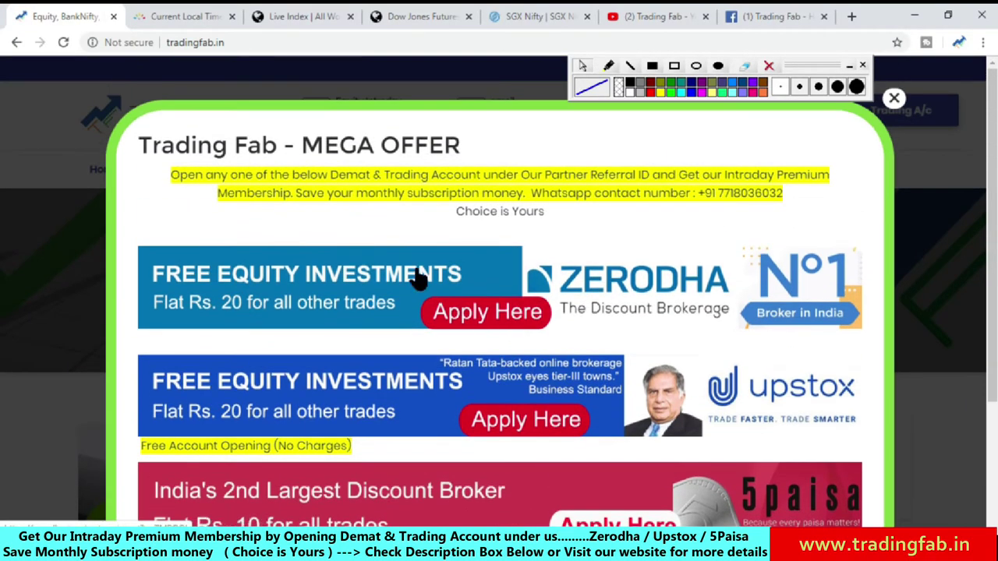
pyautogui.moveTo(226, 43); pyautogui.dragTo(166, 42)
pyautogui.click(166, 13)
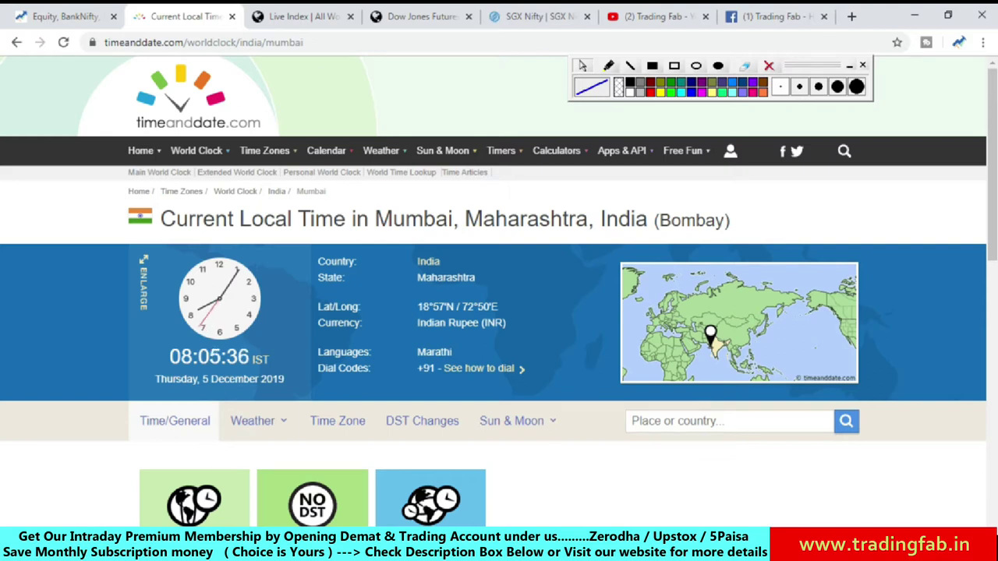
# Switch to the Photos image 'post nifty 04-12-19.jpg' and move the annotation toolbar off the chart top
pyautogui.hotkey('alt', 'Tab')
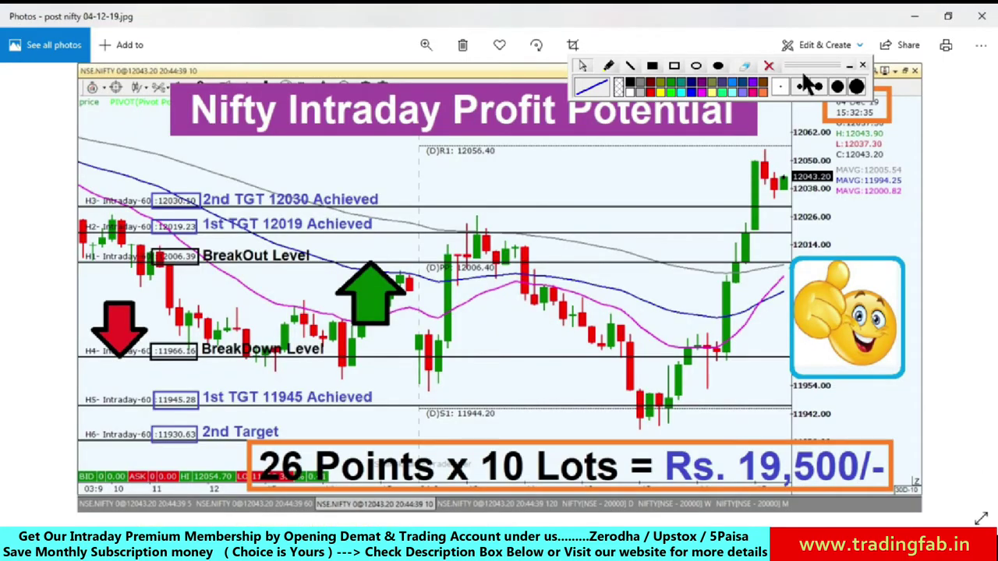
pyautogui.moveTo(805, 64); pyautogui.dragTo(768, 59)
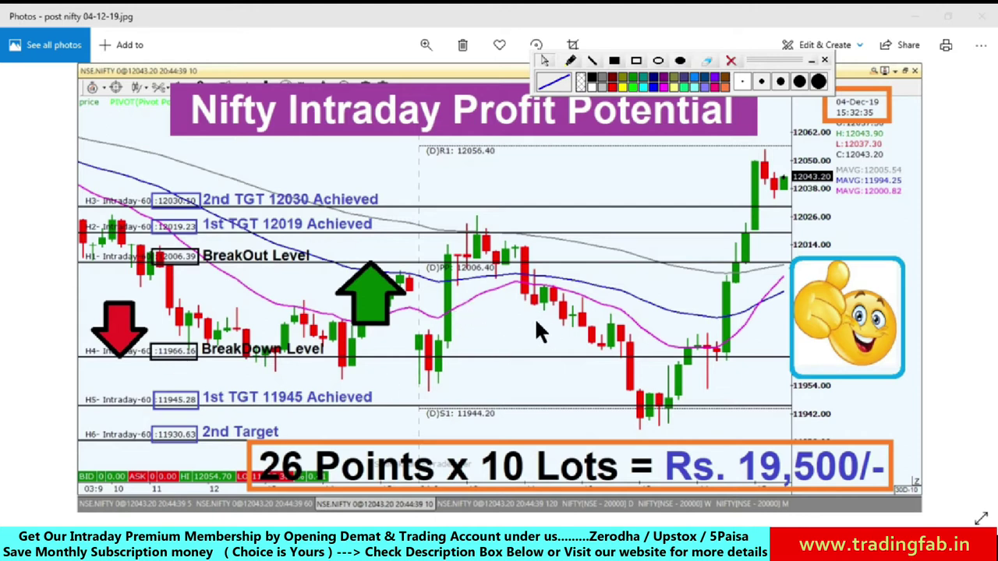
# Draw blue ellipses around the 12019 target candles, the lows near S1, and the 12030 rally candles
pyautogui.click(659, 62)
pyautogui.moveTo(456, 222); pyautogui.dragTo(511, 246)
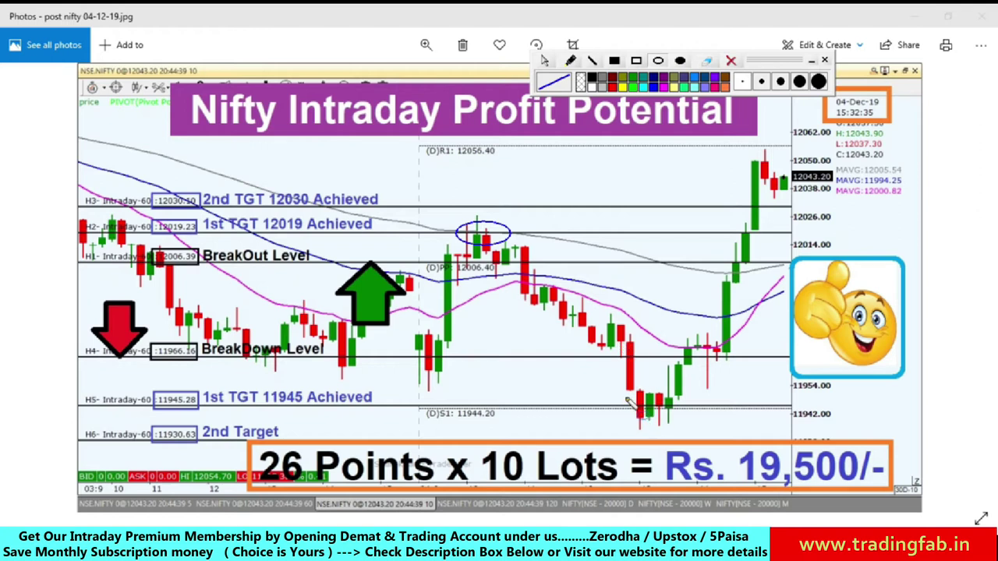
pyautogui.moveTo(629, 399)
pyautogui.mouseDown()
pyautogui.moveTo(669, 425)
pyautogui.moveTo(698, 425)
pyautogui.mouseUp()
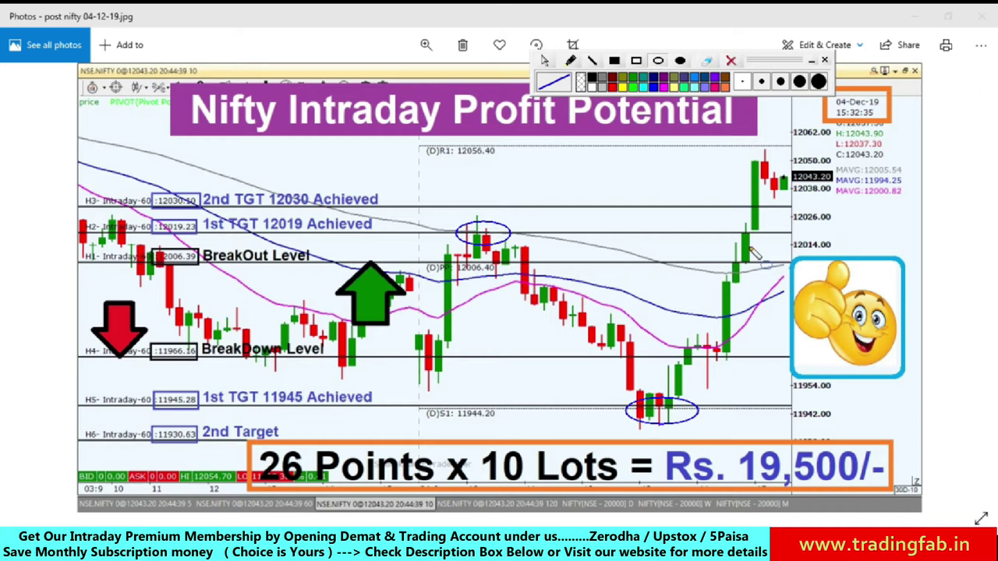
pyautogui.moveTo(735, 223); pyautogui.dragTo(760, 240)
pyautogui.moveTo(748, 201); pyautogui.dragTo(775, 216)
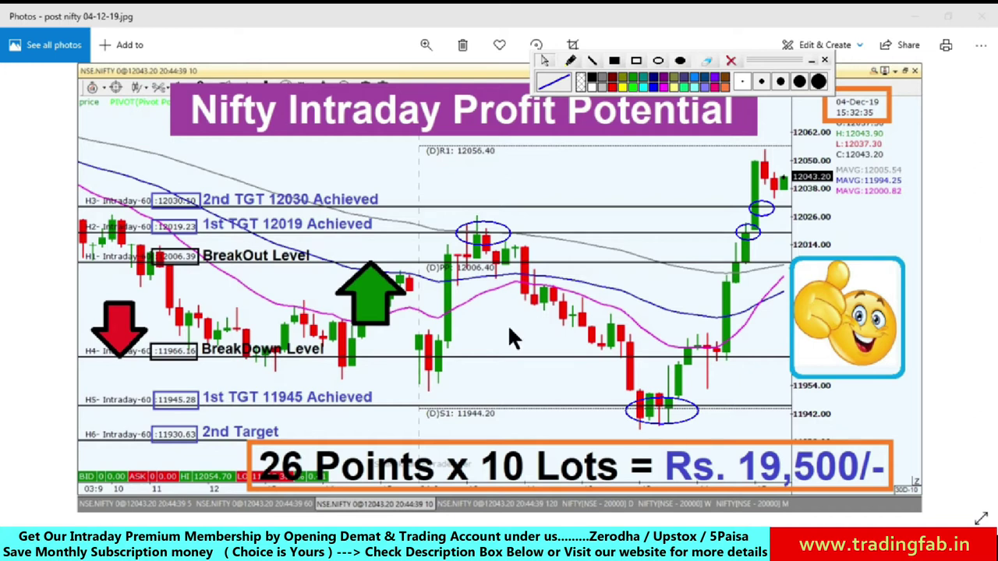
# Go to the Live Index world indices page in Chrome and clear the blue ellipse annotations
pyautogui.hotkey('alt', 'Tab')
pyautogui.click(296, 16)
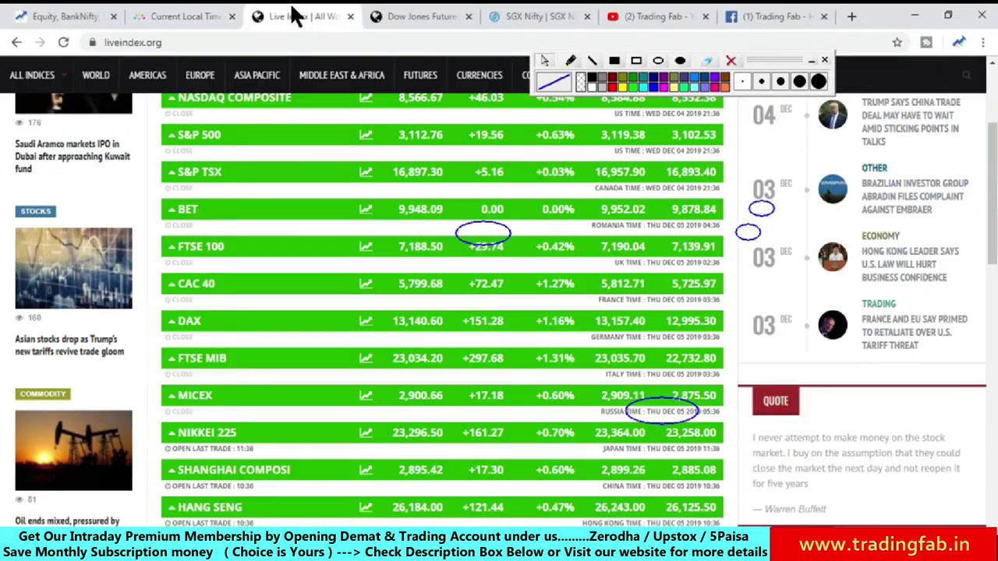
pyautogui.click(731, 60)
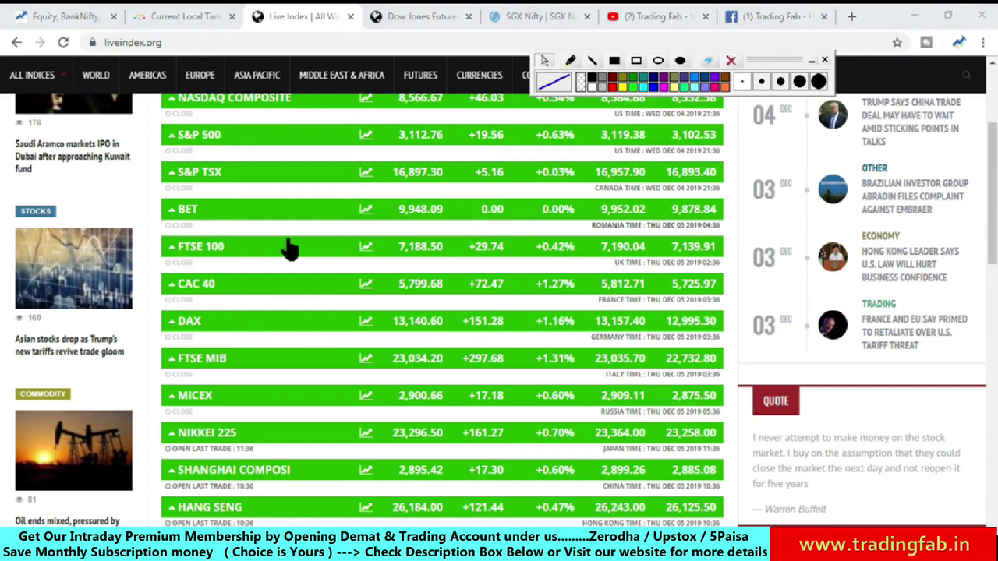
# Scroll through the world indices list and open the Dow 30 futures quote at 27,649.00
pyautogui.scroll(3, 289, 248)
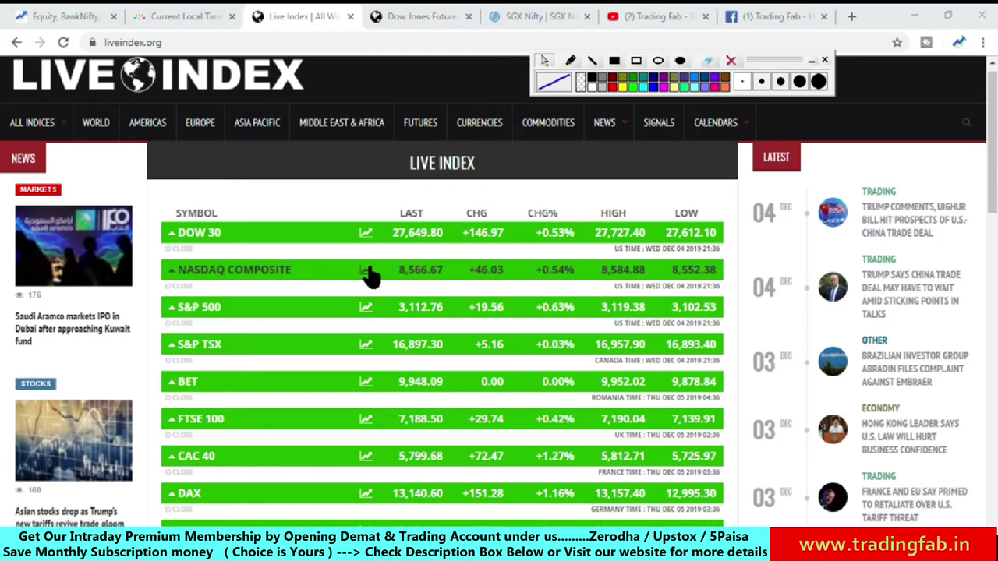
pyautogui.scroll(-1, 498, 268)
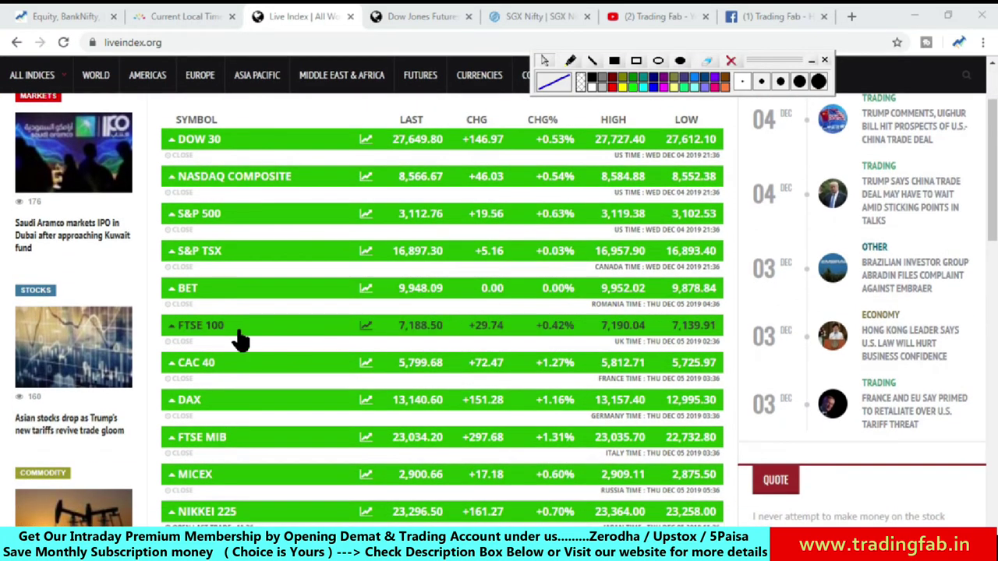
pyautogui.scroll(-1, 498, 335)
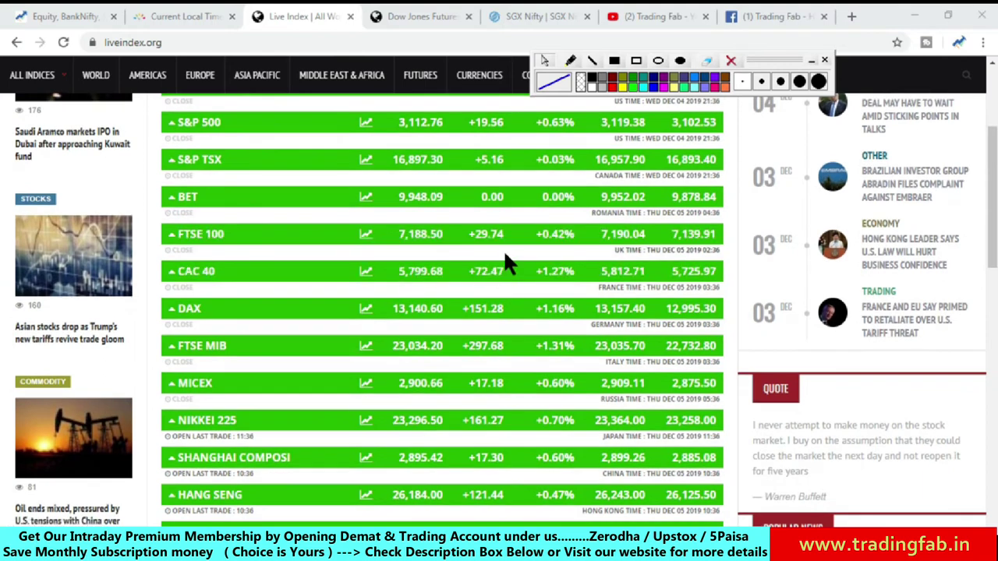
pyautogui.scroll(-1, 505, 264)
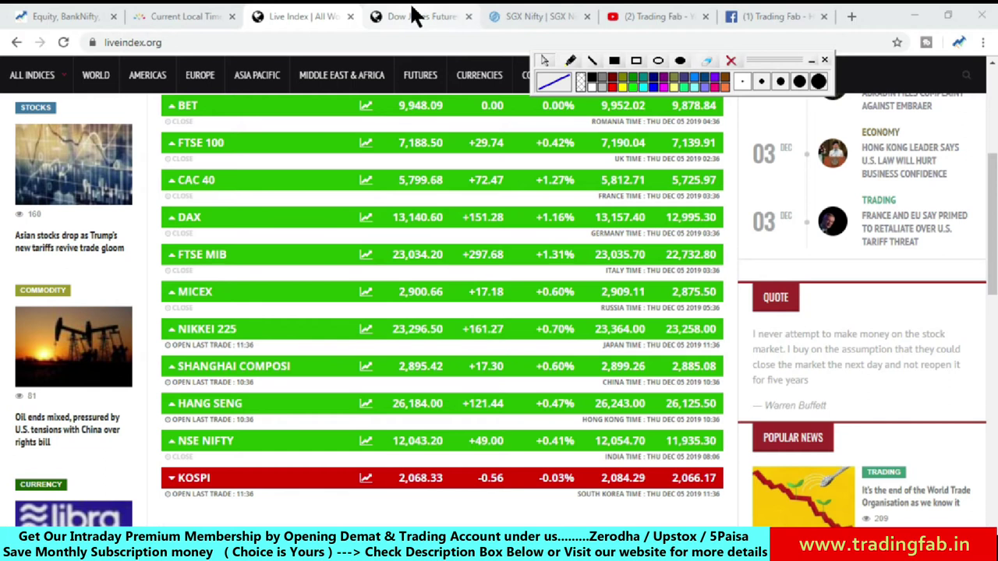
pyautogui.click(389, 16)
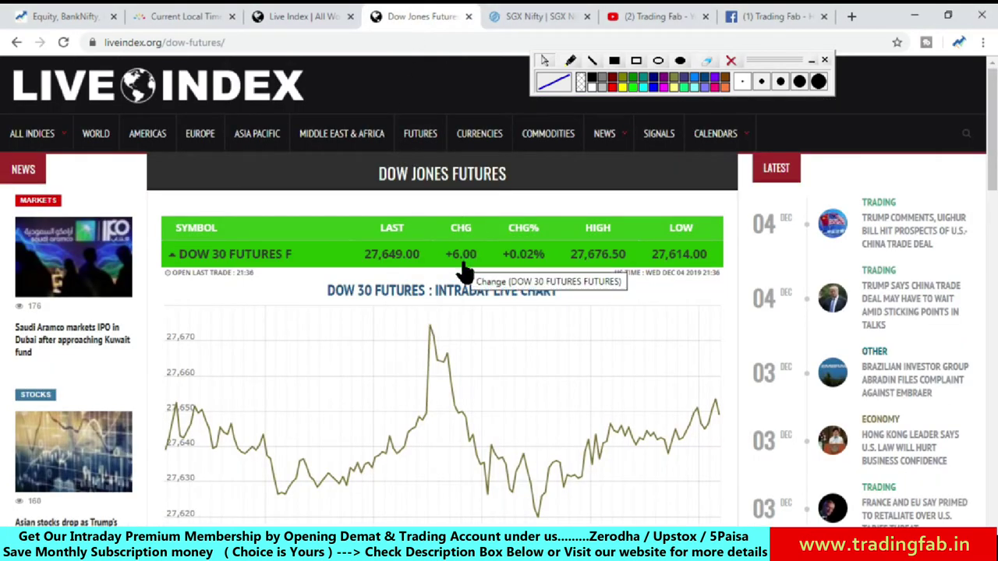
# Check the SGX Nifty quote, then return to TradeTiger's NSE Nifty chart at 12043.20
pyautogui.click(535, 15)
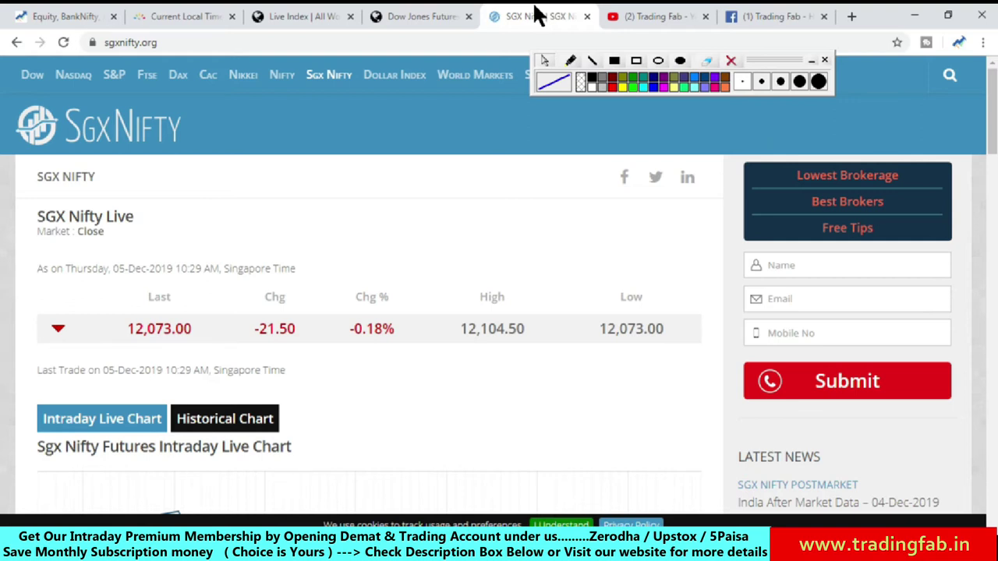
pyautogui.hotkey('alt', 'Tab')
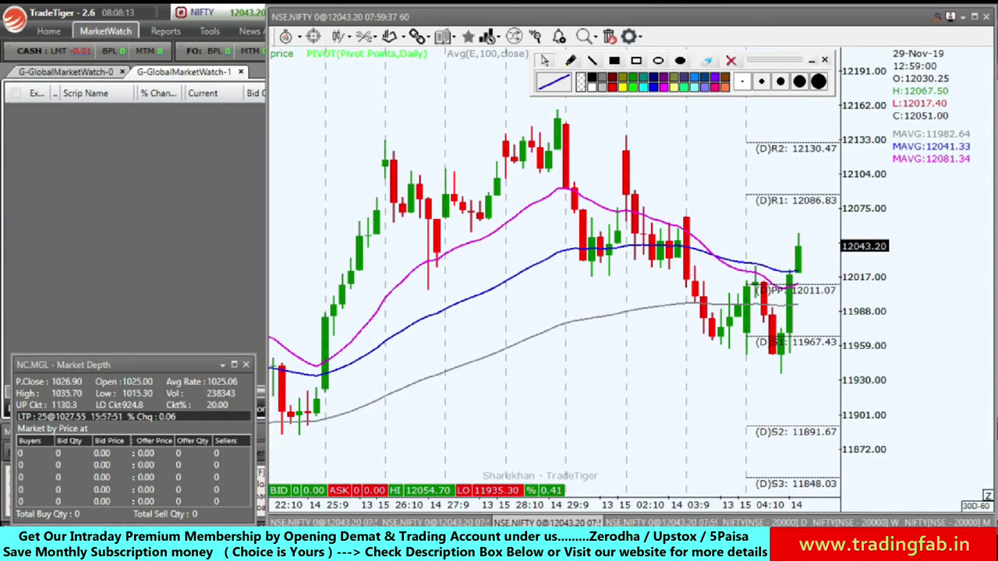
# Show the daily NIFTY chart with indicators and remove its MACD and Volume panes
pyautogui.click(752, 522)
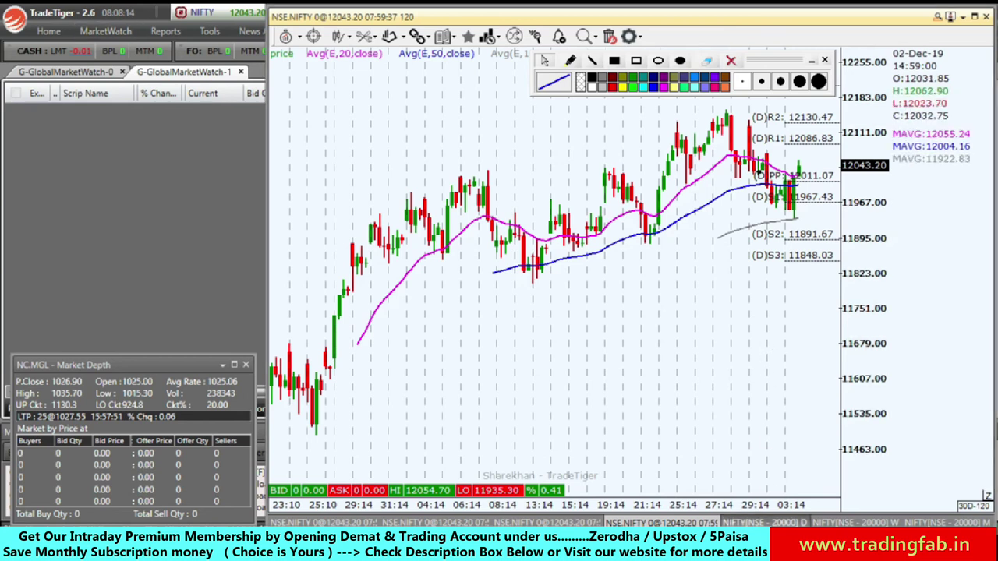
pyautogui.scroll(5, 759, 273)
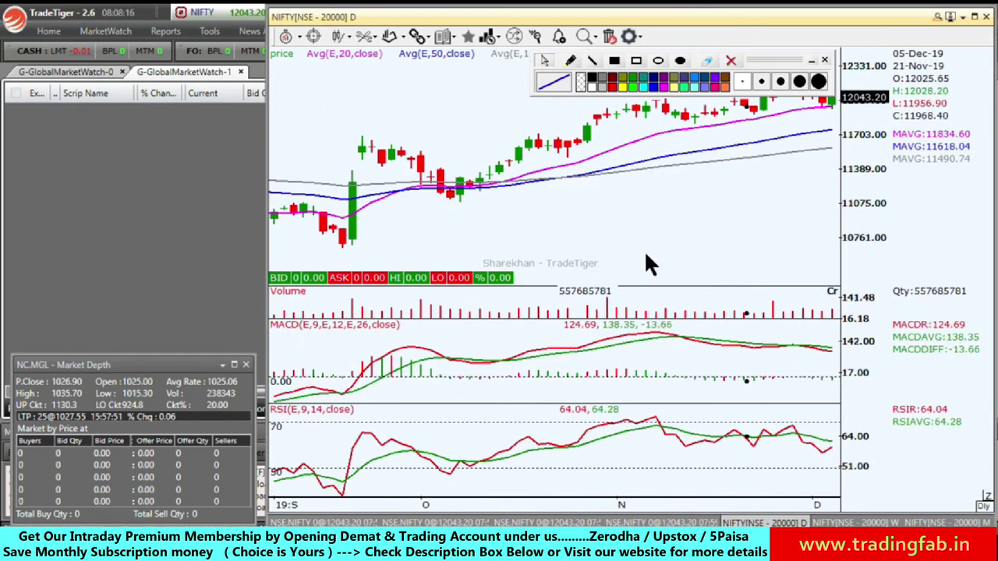
pyautogui.moveTo(785, 55); pyautogui.dragTo(825, 33)
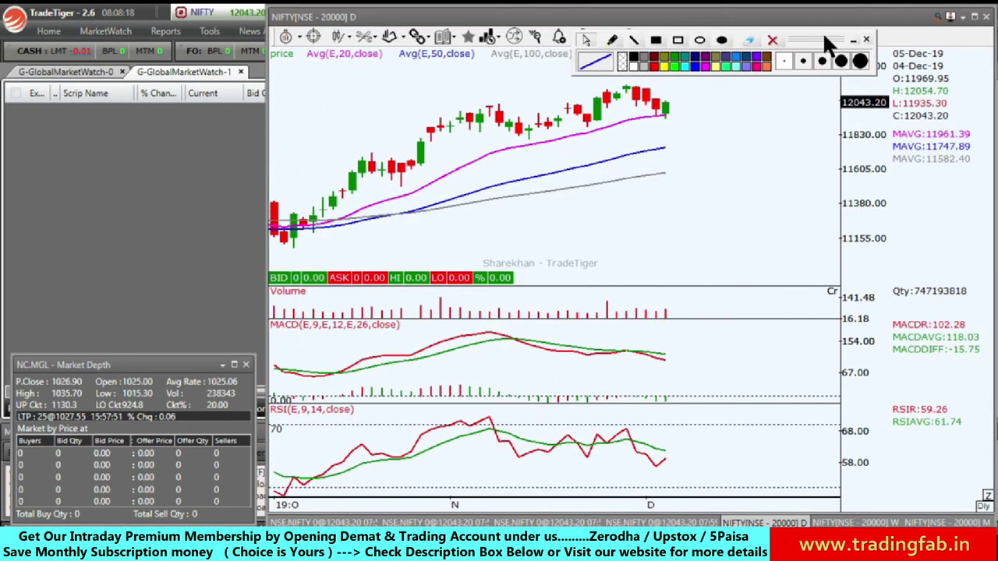
pyautogui.scroll(-1, 750, 163)
pyautogui.scroll(-2, 747, 161)
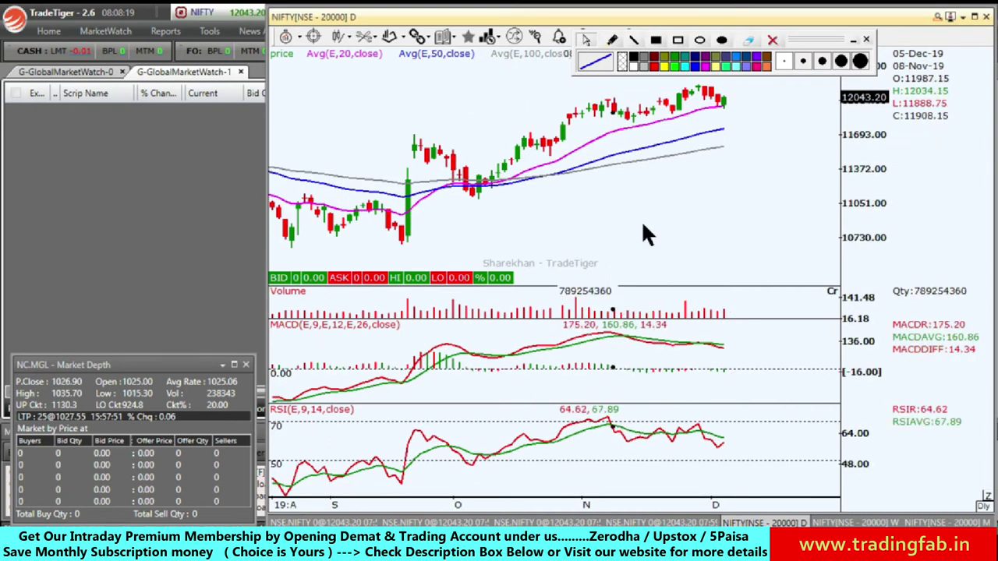
pyautogui.click(413, 325)
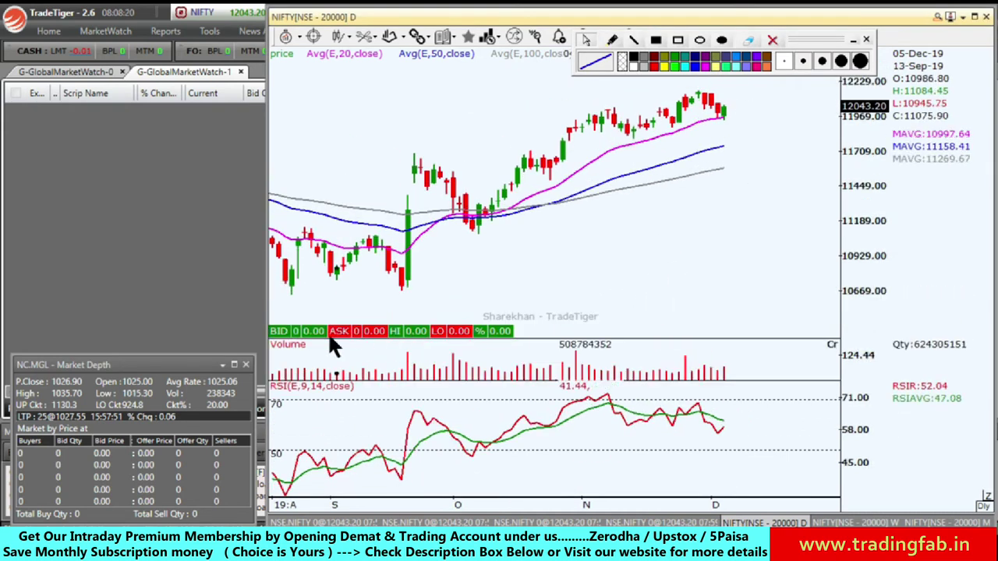
pyautogui.click(316, 348)
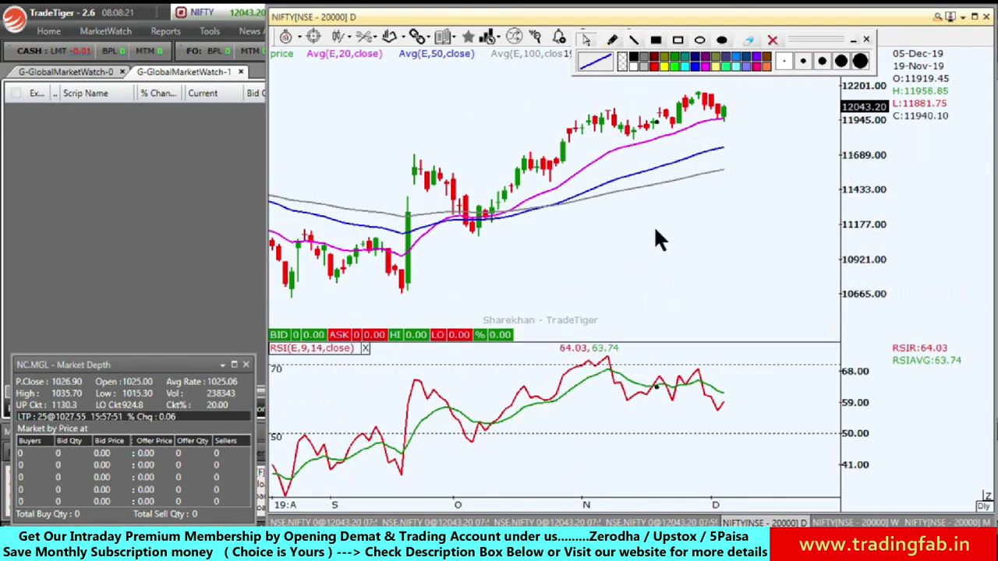
# Maximize the NIFTY chart with its 20/50/100 EMAs and RSI pane to full screen
pyautogui.click(974, 15)
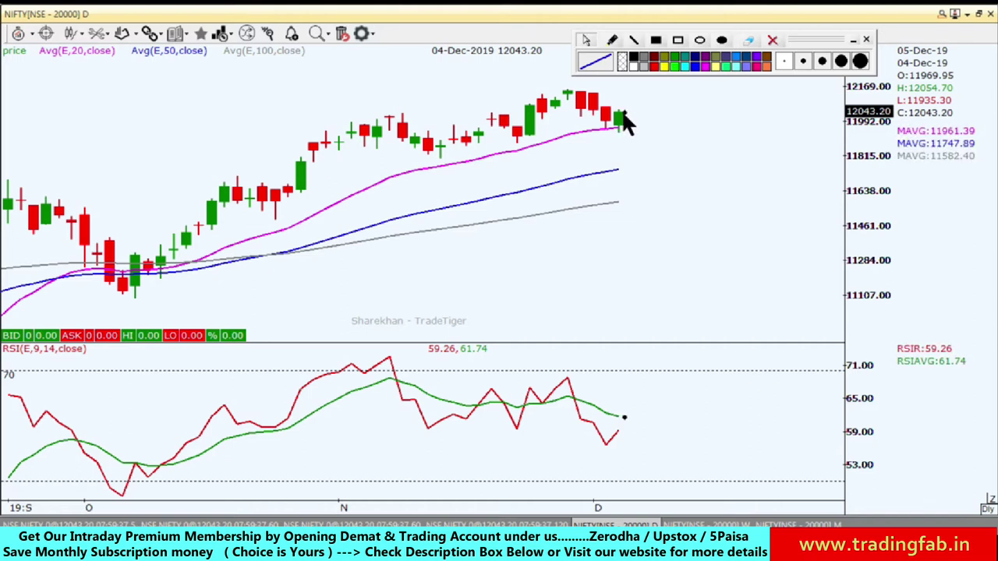
pyautogui.scroll(1, 621, 110)
pyautogui.scroll(1, 545, 130)
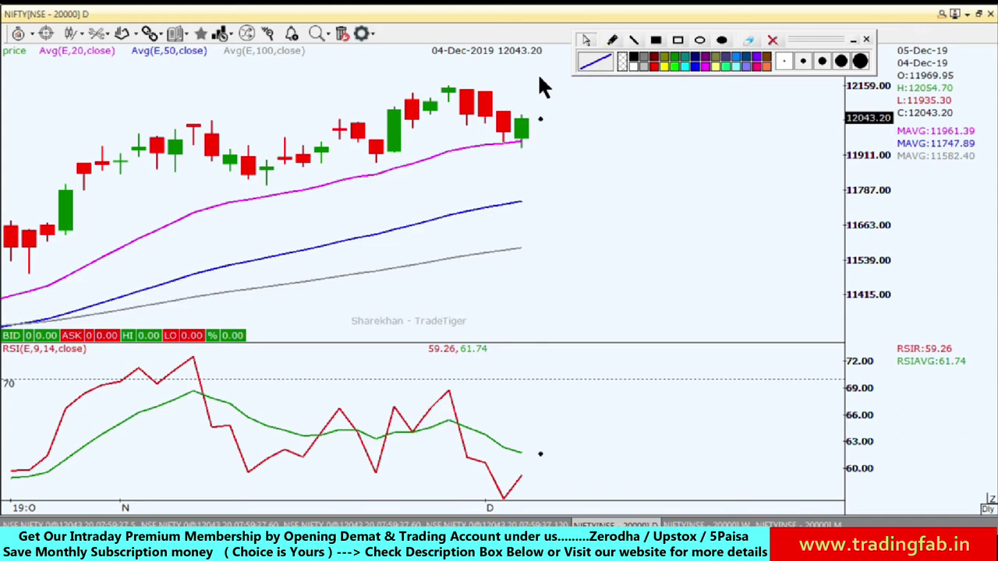
pyautogui.scroll(-2, 628, 165)
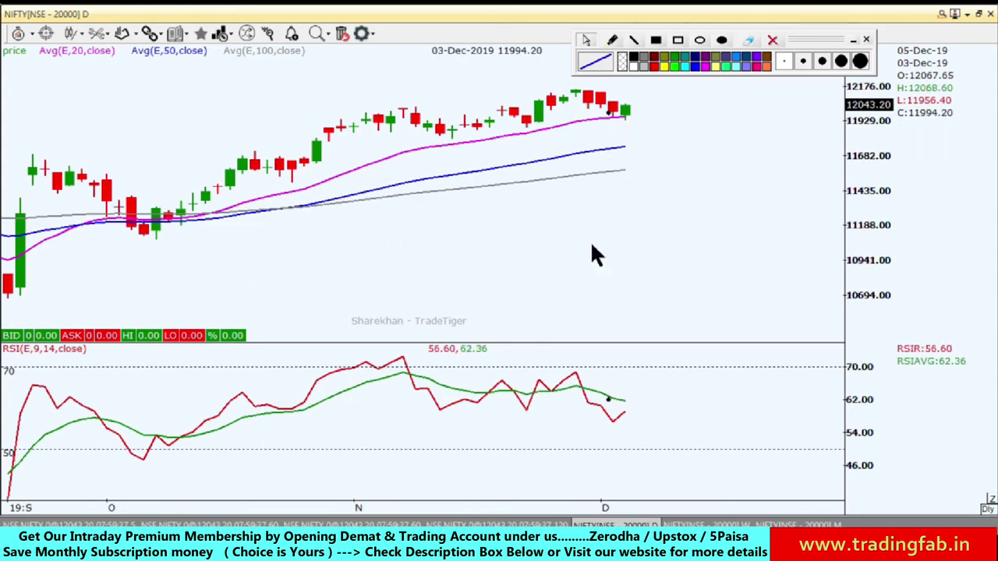
# On the weekly NIFTY chart, line the last candle's high and low, then delete those lines
pyautogui.hotkey('ctrl', 'Tab')
pyautogui.scroll(5, 581, 210)
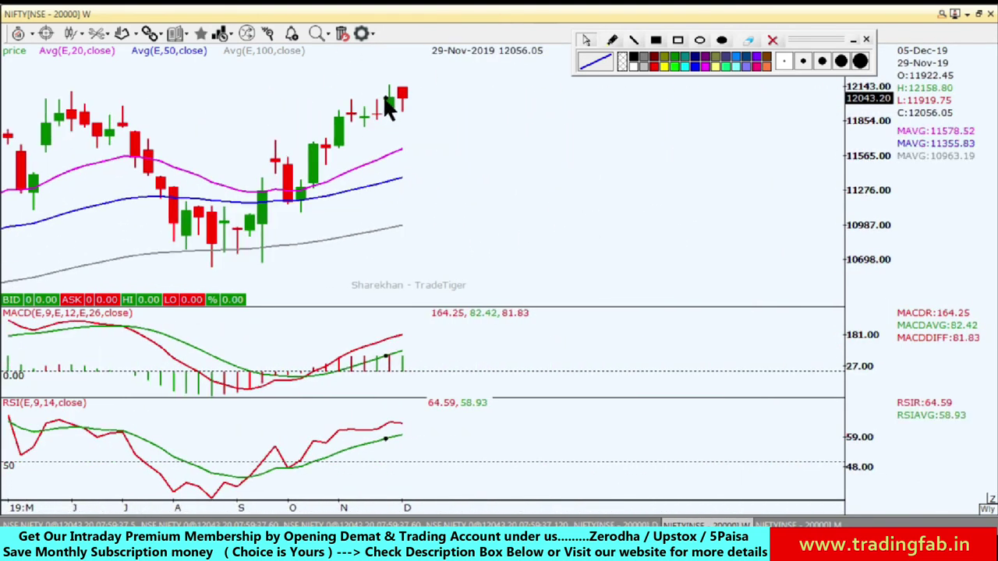
pyautogui.click(632, 40)
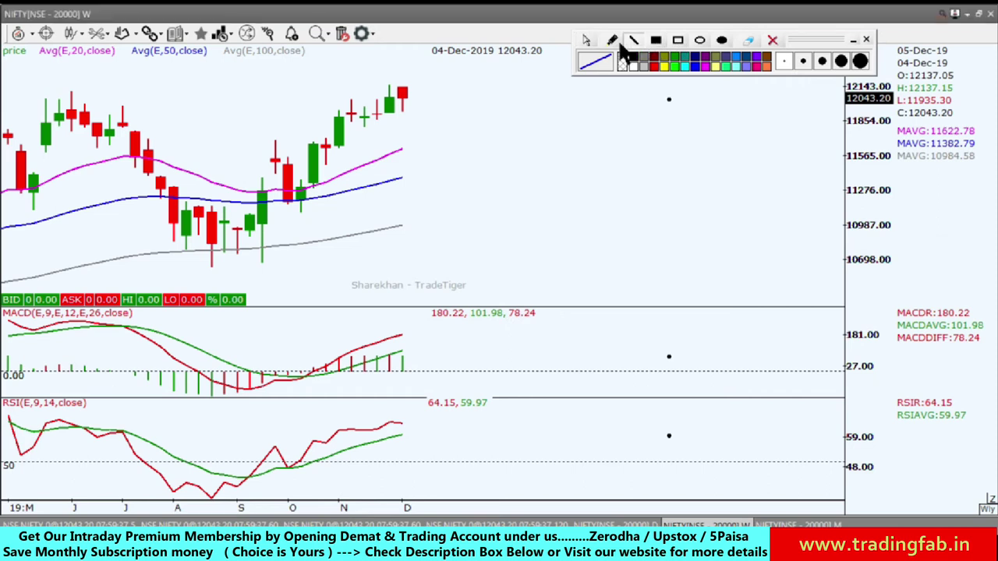
pyautogui.moveTo(390, 85); pyautogui.dragTo(434, 86)
pyautogui.moveTo(392, 113); pyautogui.dragTo(441, 113)
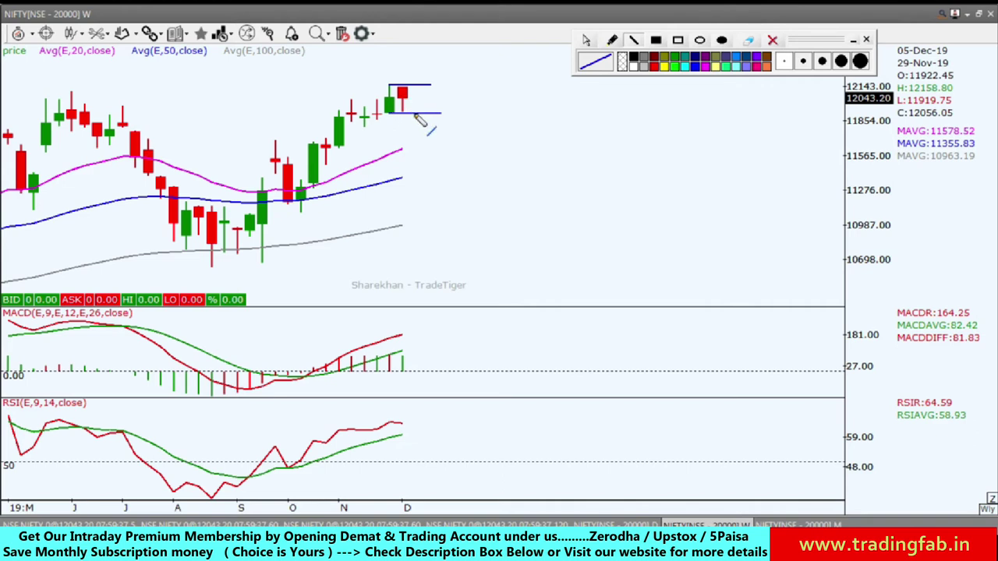
pyautogui.click(583, 41)
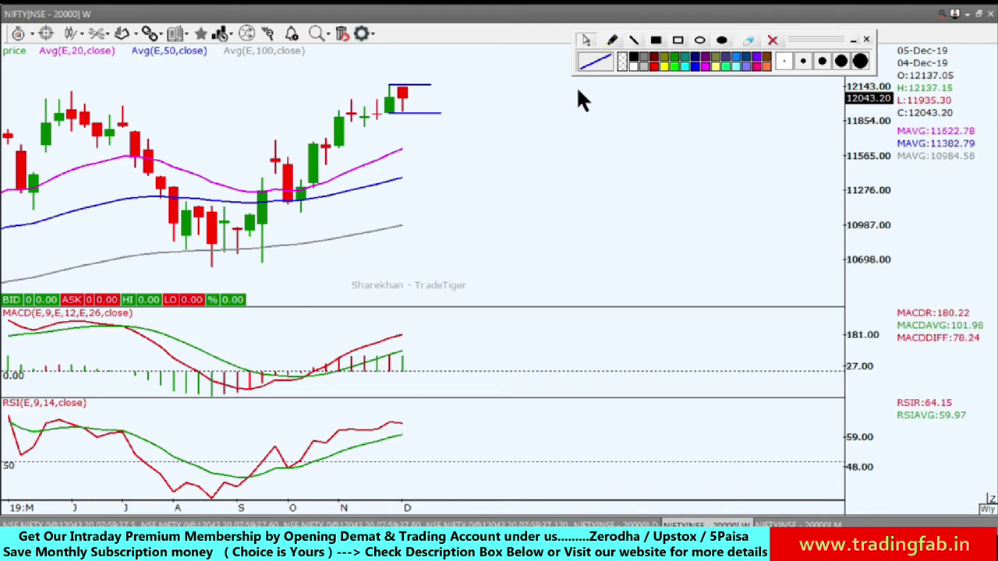
pyautogui.click(771, 39)
# On the 60-minute NIFTY chart, draw line H1- Intraday-60 at the 12054.70 high
pyautogui.hotkey('ctrl', 'Tab')
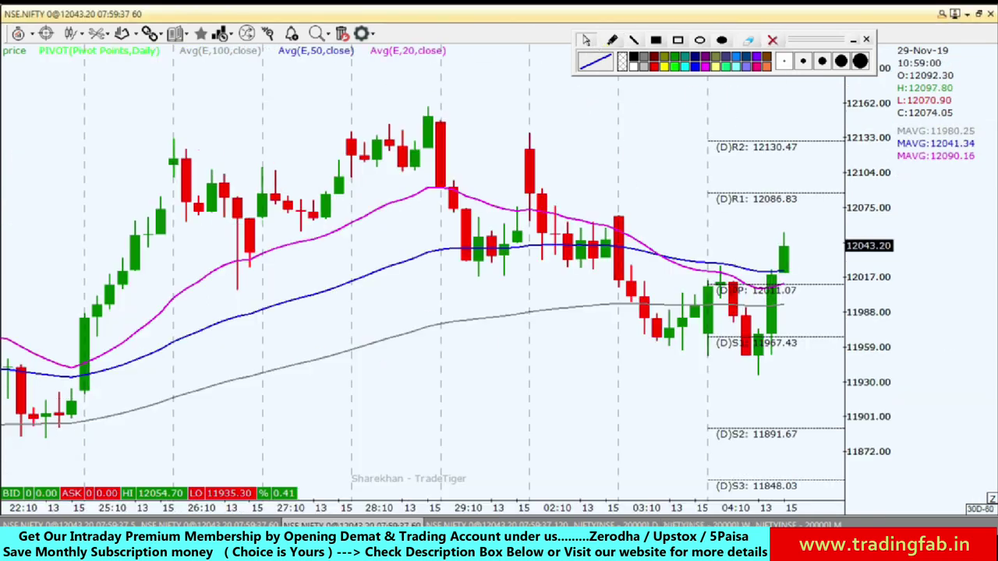
pyautogui.scroll(1, 533, 433)
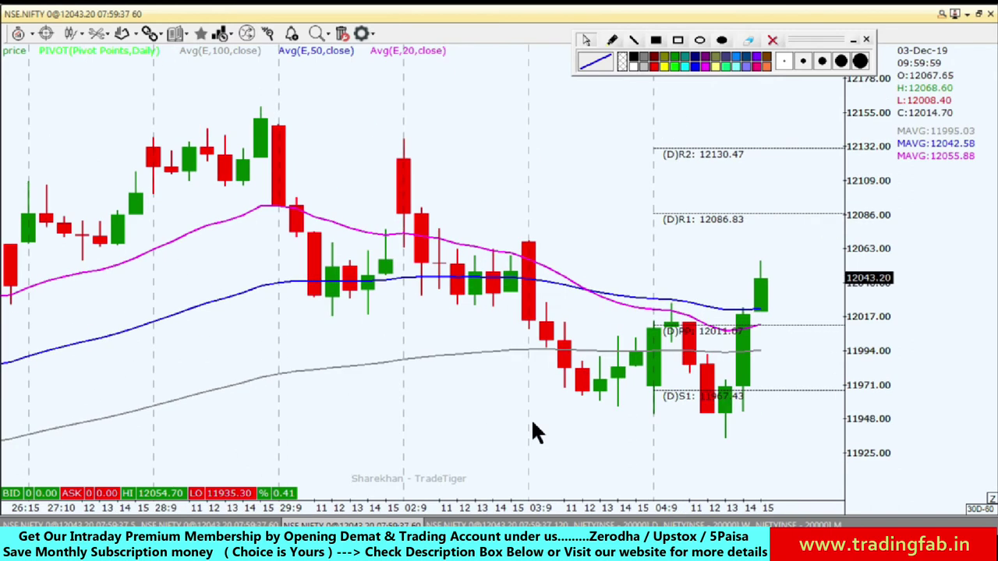
pyautogui.scroll(1, 533, 433)
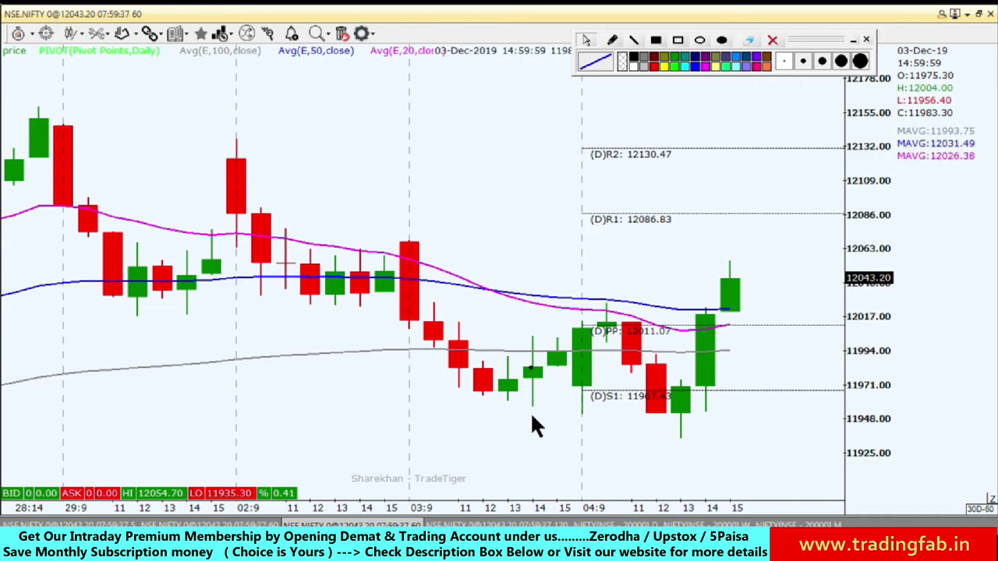
pyautogui.click(608, 261)
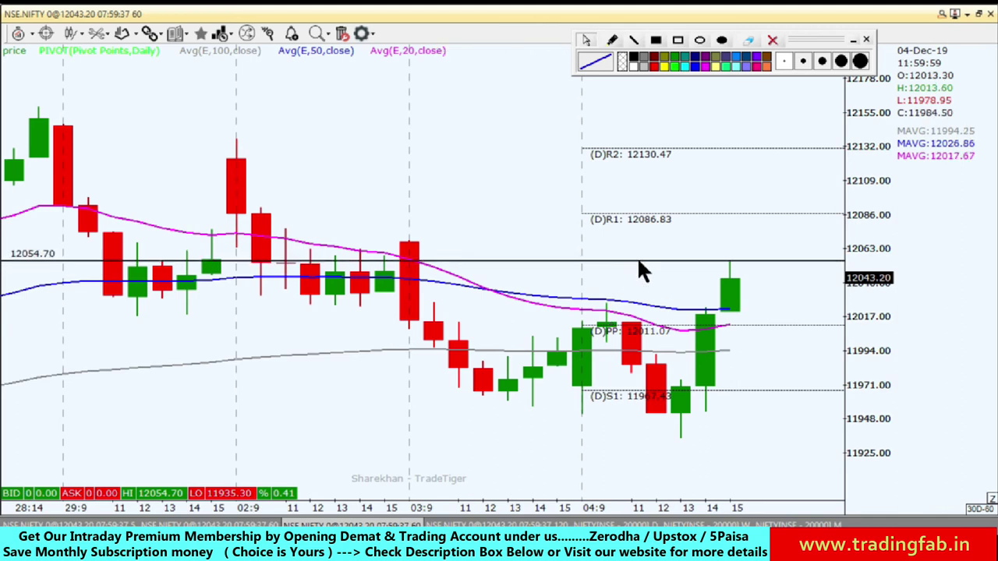
pyautogui.click(638, 263)
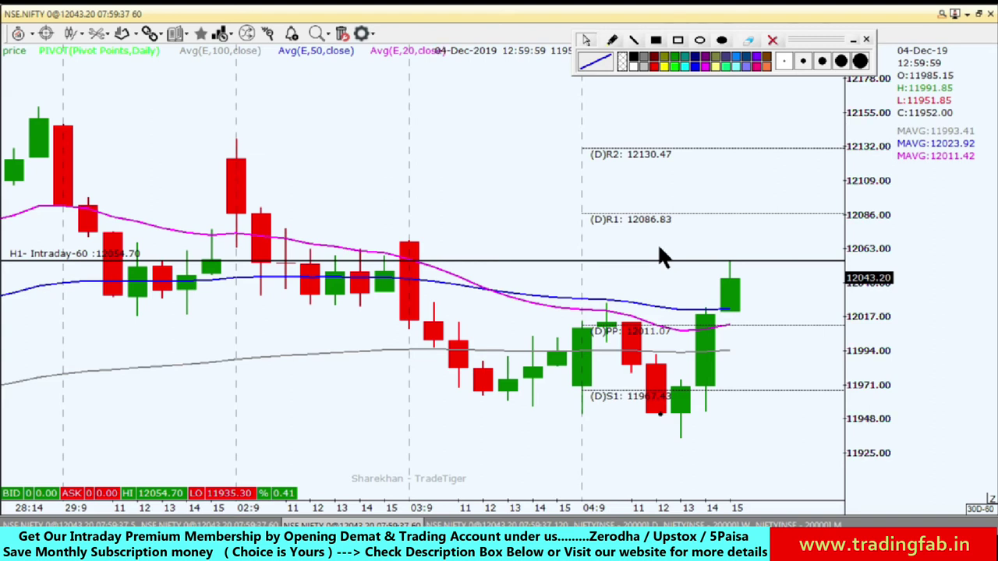
# Add lines H2- Intraday-60 at 12069.50 and H3- Intraday-60 at 12086.27 on R1
pyautogui.moveTo(658, 248); pyautogui.dragTo(664, 240)
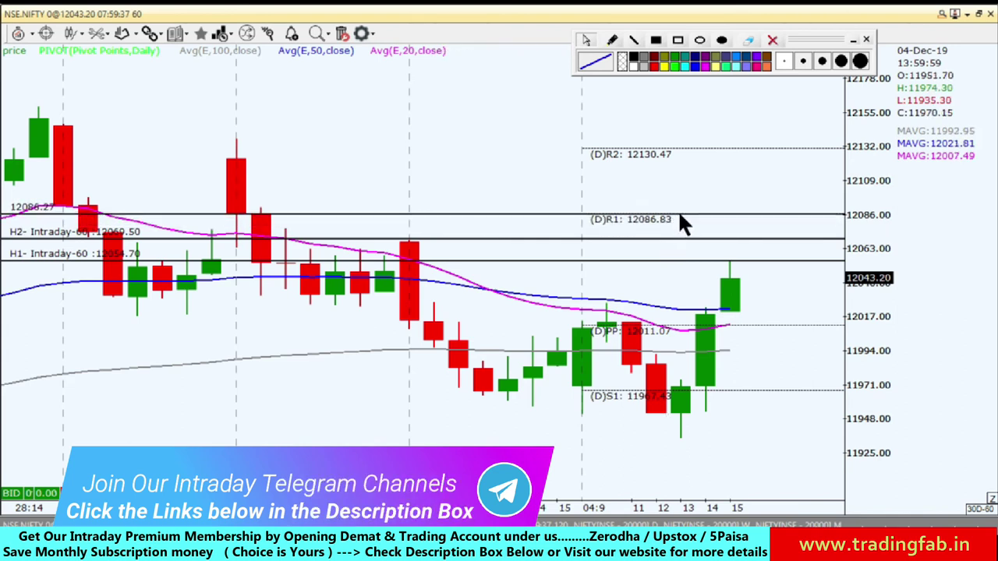
pyautogui.click(679, 217)
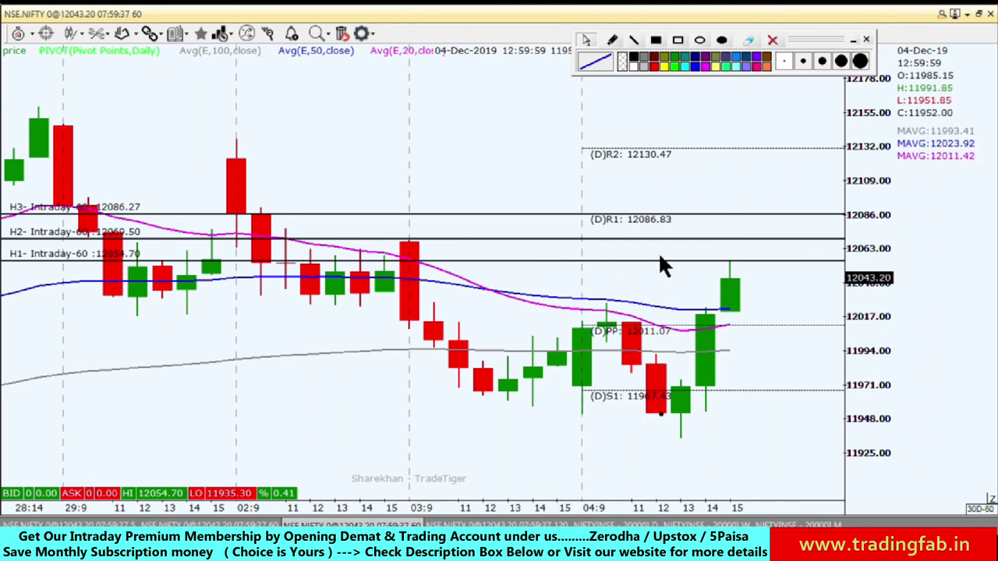
pyautogui.scroll(1, 658, 264)
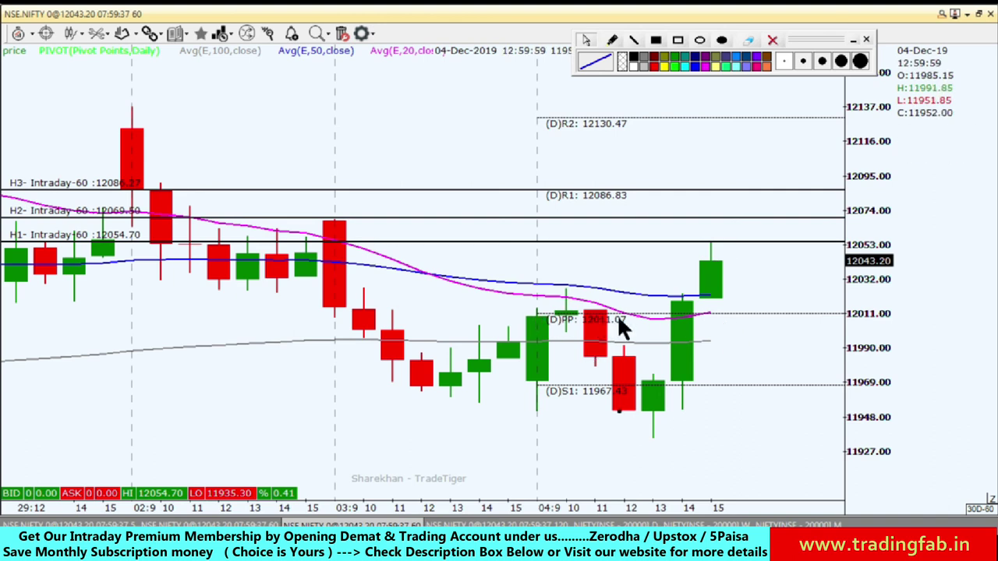
pyautogui.scroll(-1, 724, 297)
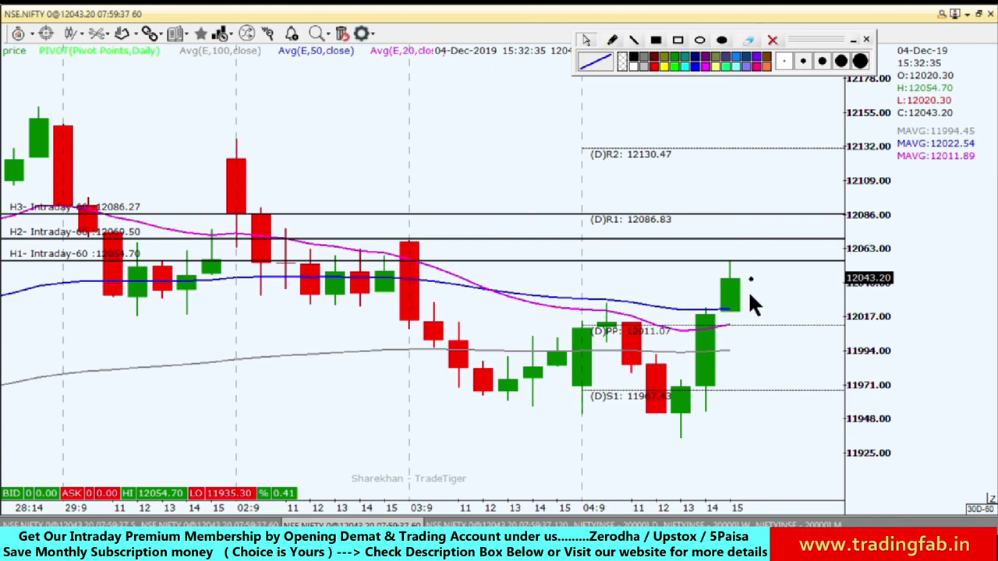
pyautogui.scroll(-1, 750, 294)
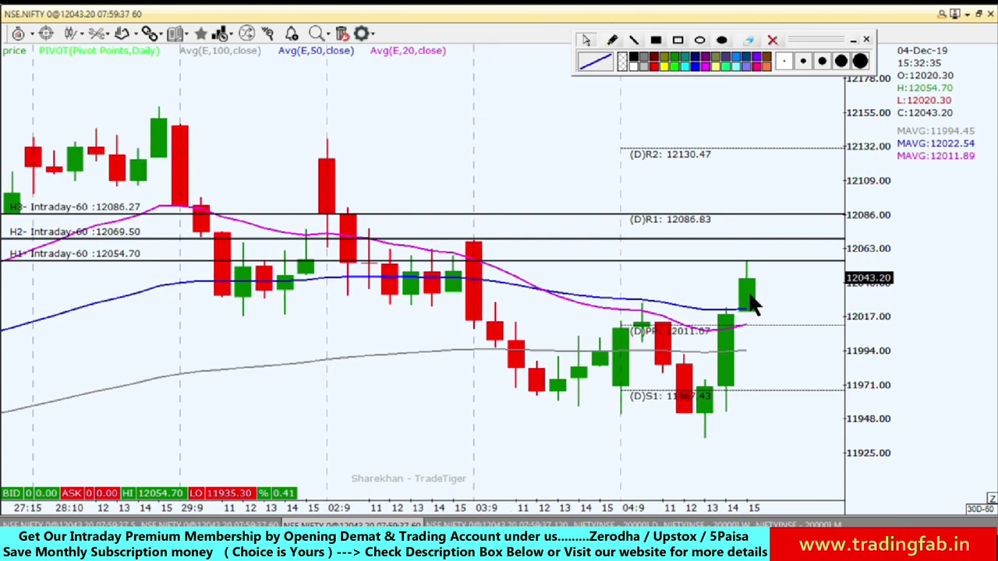
# Place support lines H4 at 12011.78, H5 at 11994.51 and H6 at 11967.38 near S1
pyautogui.click(771, 320)
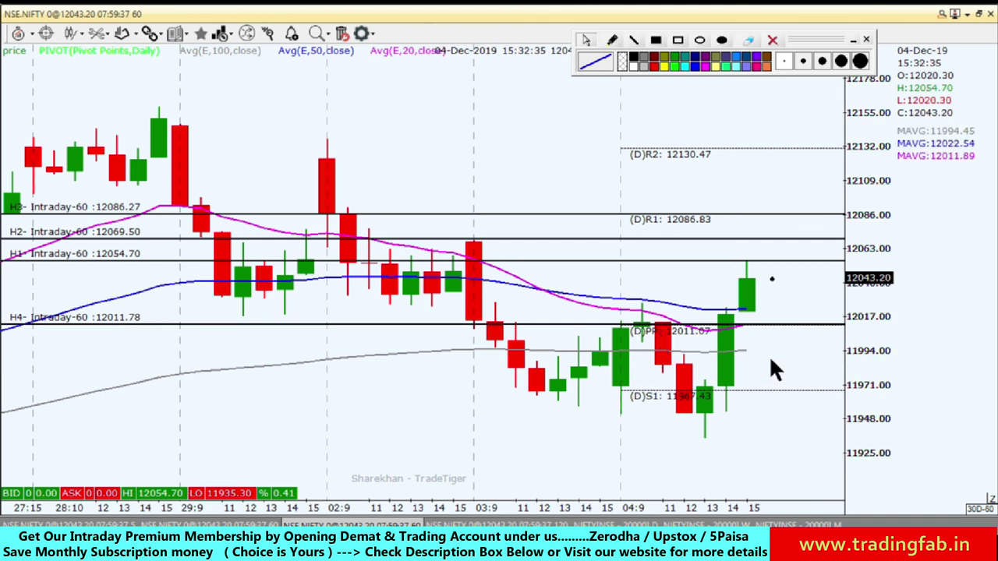
pyautogui.moveTo(770, 360); pyautogui.dragTo(762, 352)
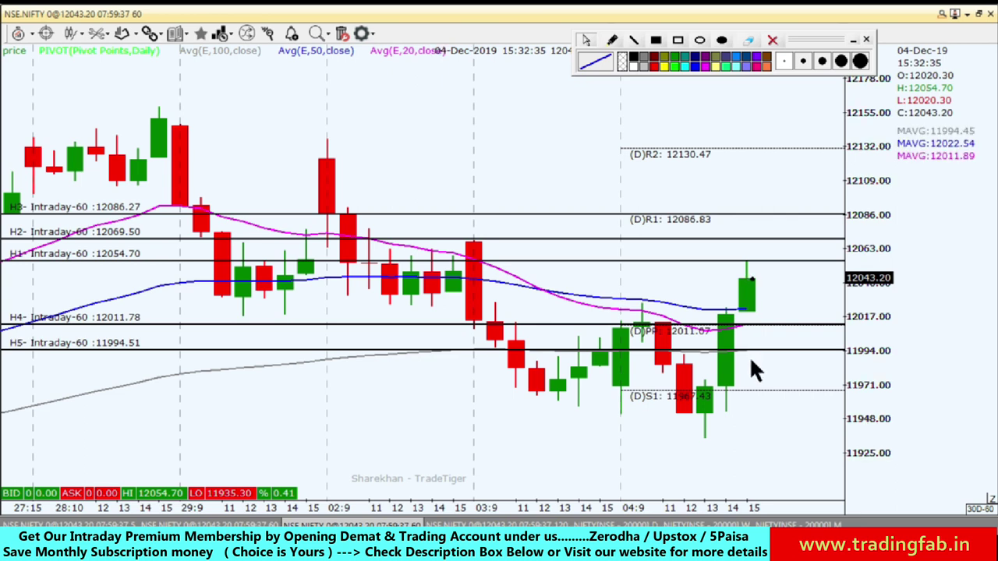
pyautogui.moveTo(745, 388); pyautogui.dragTo(746, 392)
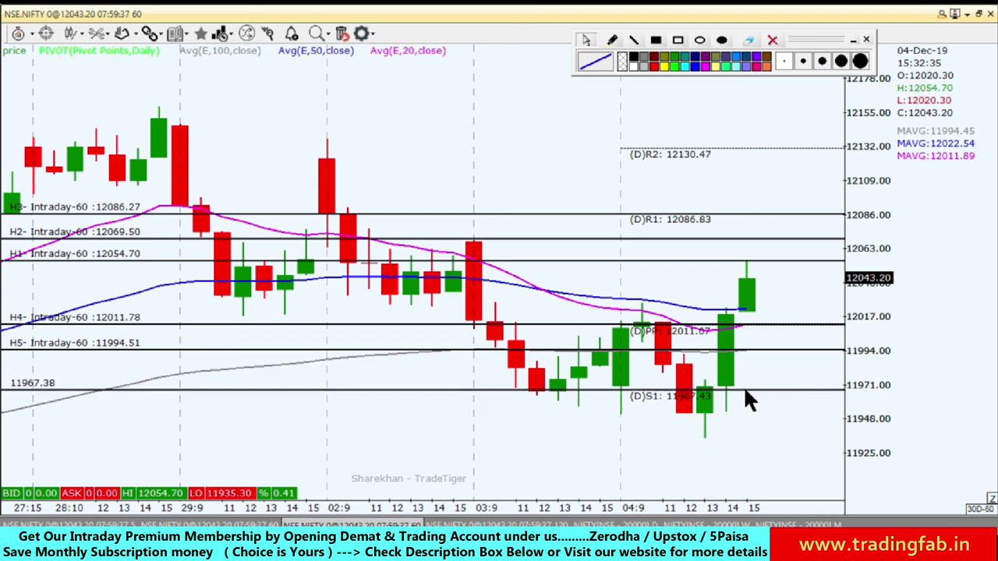
pyautogui.moveTo(745, 391); pyautogui.dragTo(745, 392)
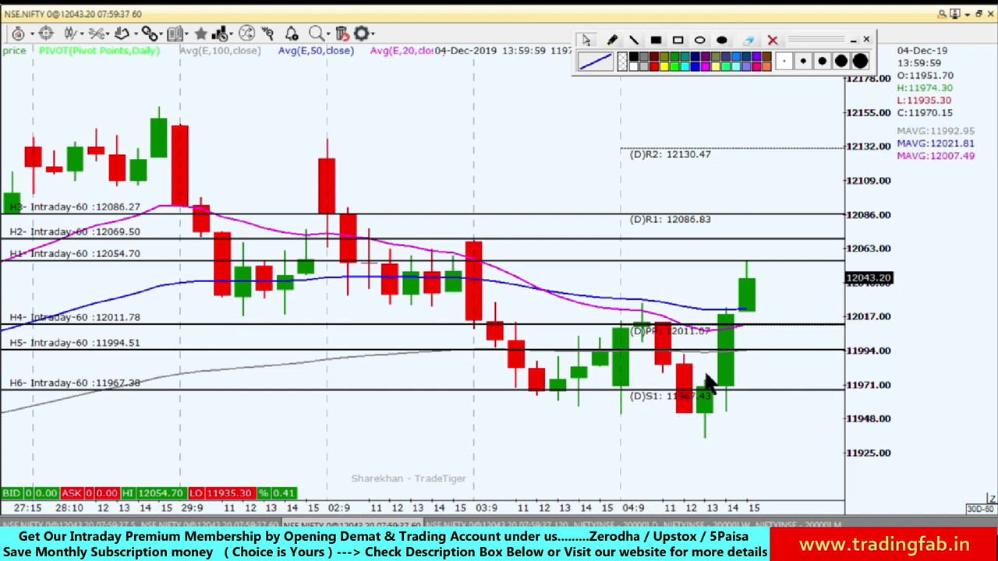
pyautogui.scroll(1, 708, 382)
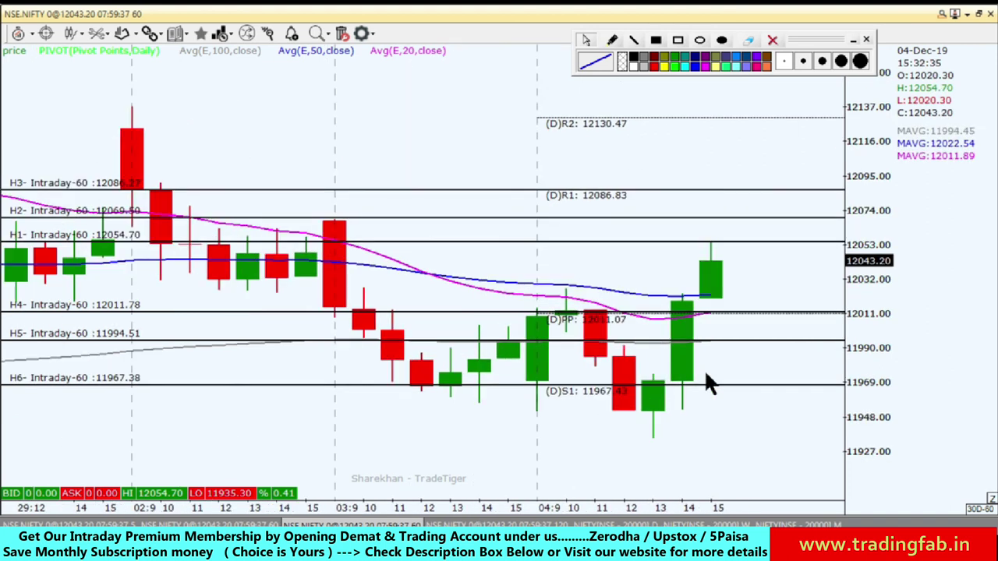